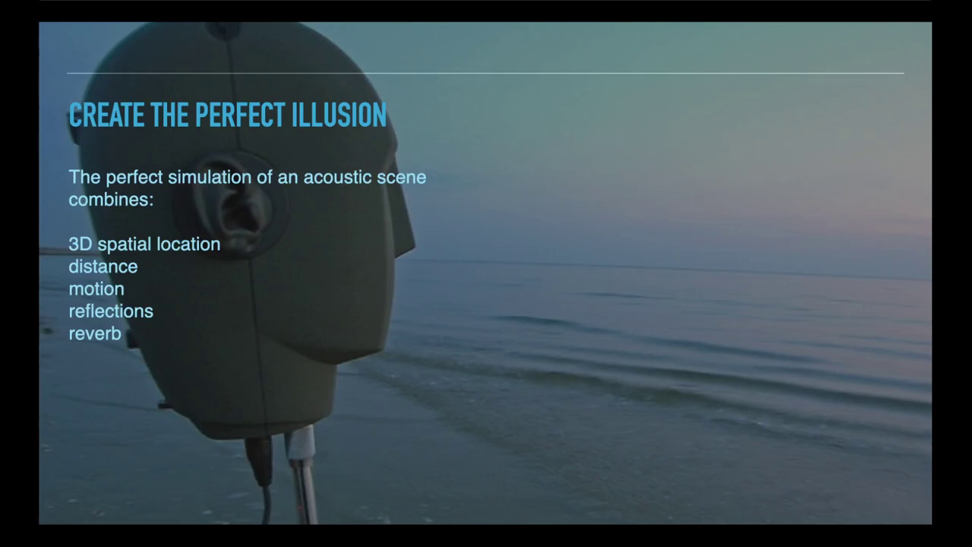
Advance the presentation to the DearVR product overview slide
key("Right")
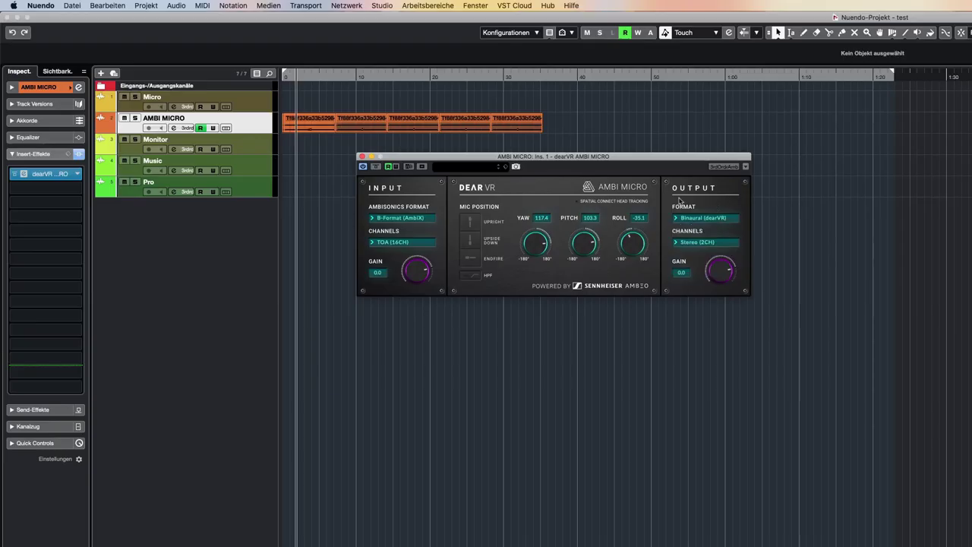
left_click(392, 217)
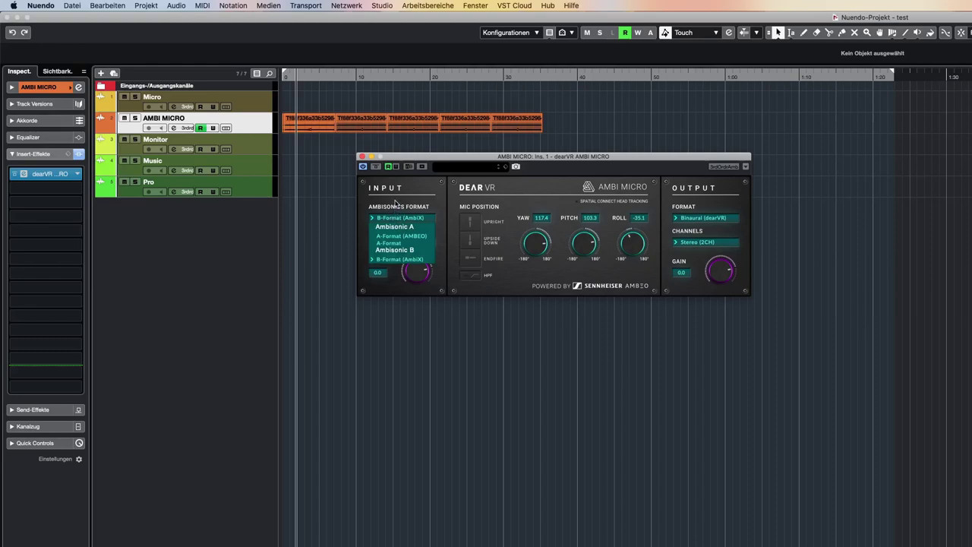
left_click(422, 260)
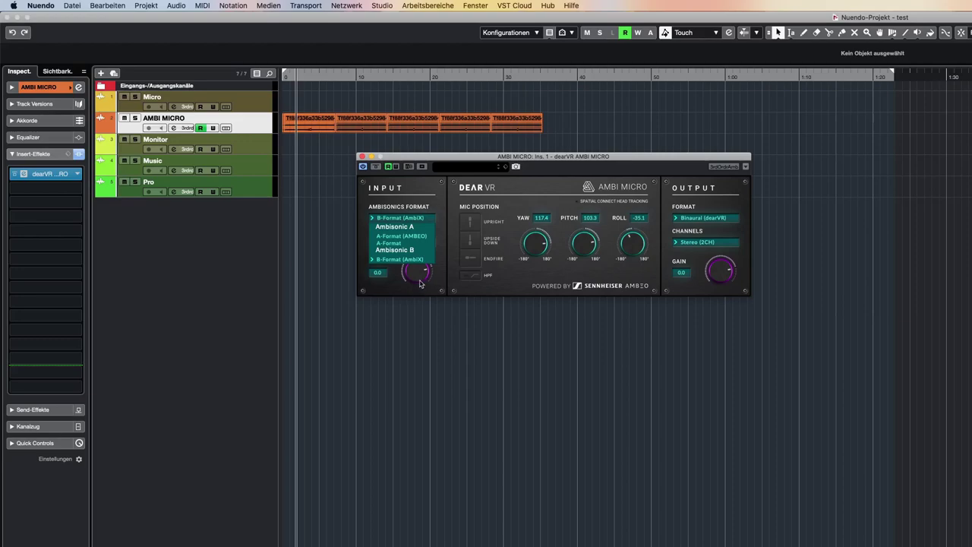
left_click(439, 197)
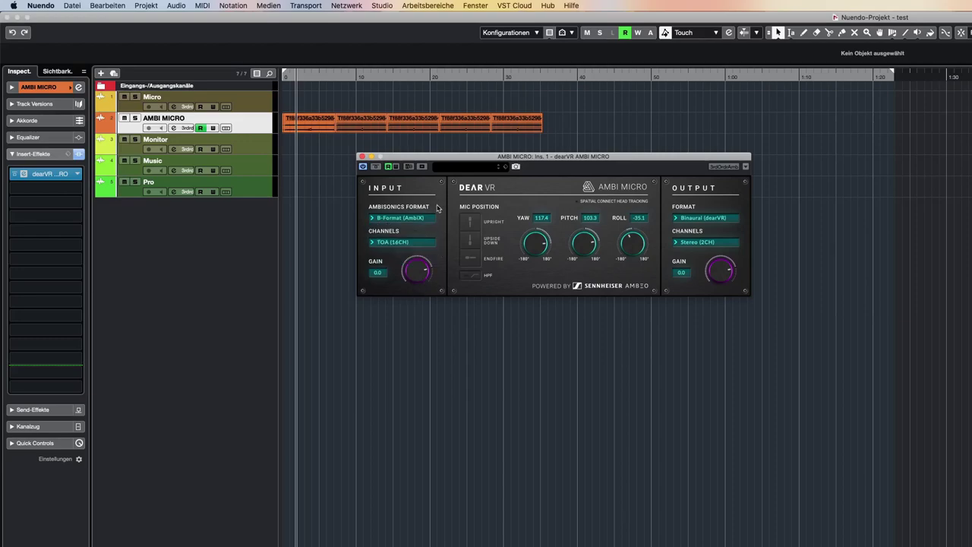
left_click(426, 244)
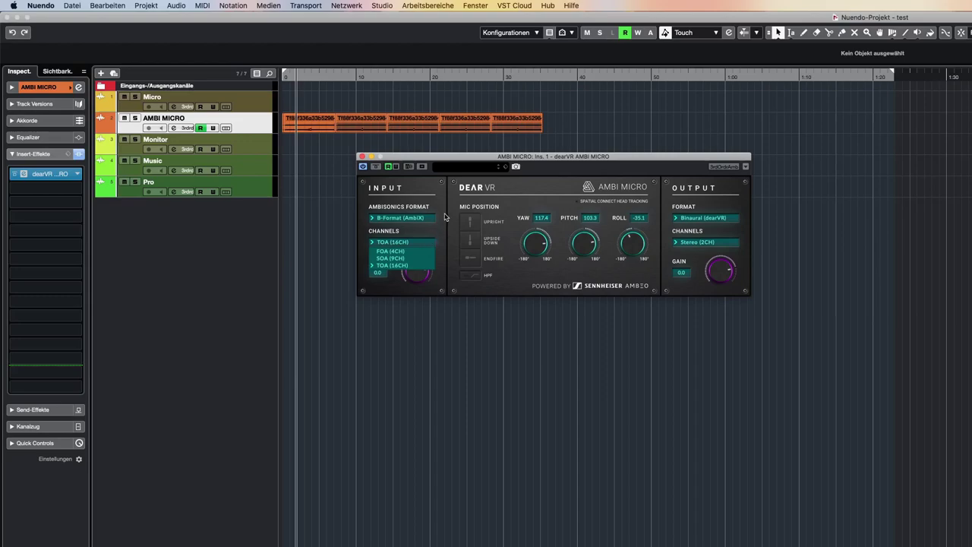
Add an audio track via Projekt > Spur hinzufügen with 3rd Order Ambisonics configuration
left_click(158, 6)
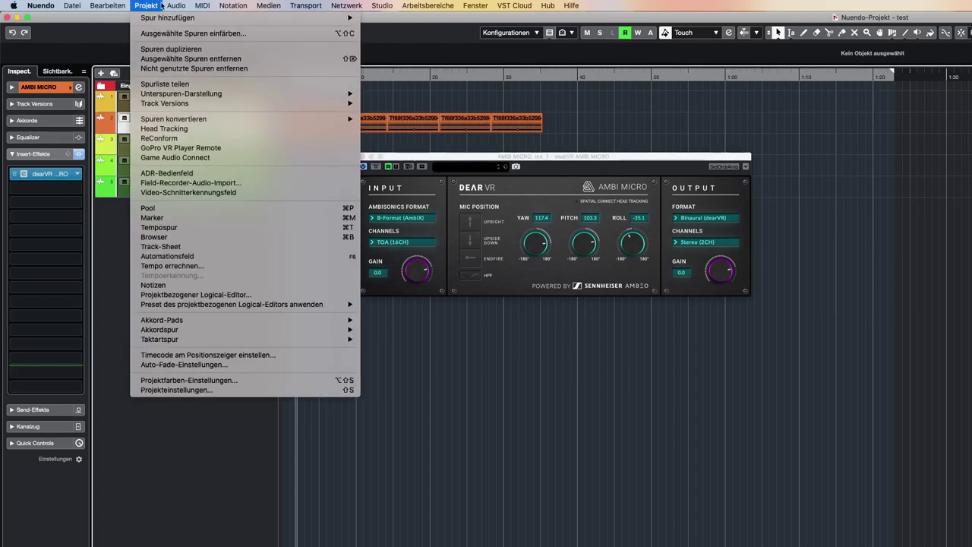
mouse_move(194, 19)
left_click(417, 22)
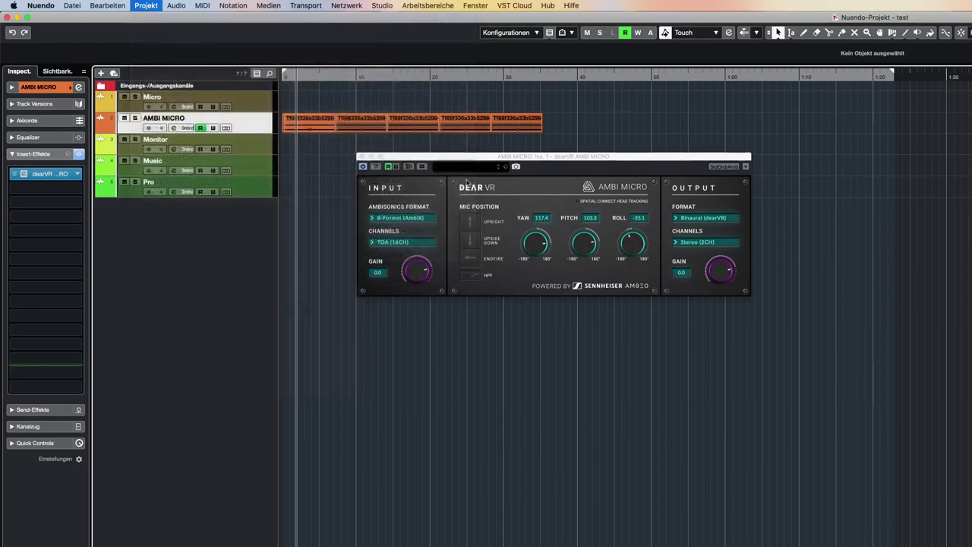
left_click(409, 212)
left_click(406, 196)
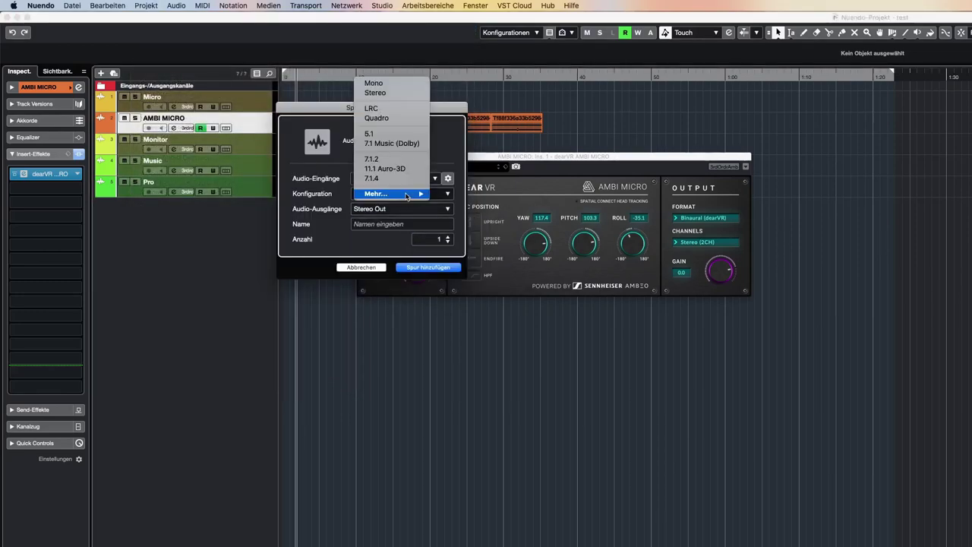
mouse_move(407, 196)
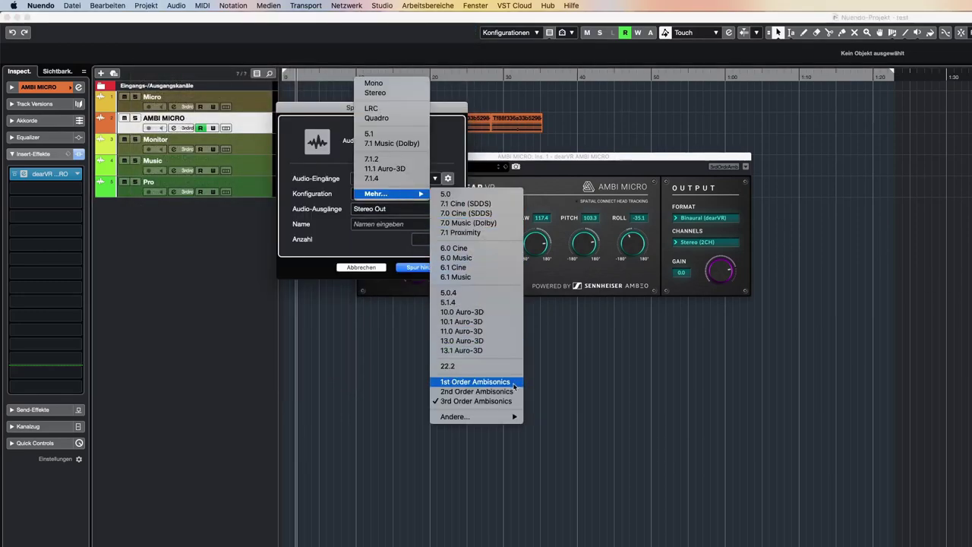
left_click(494, 403)
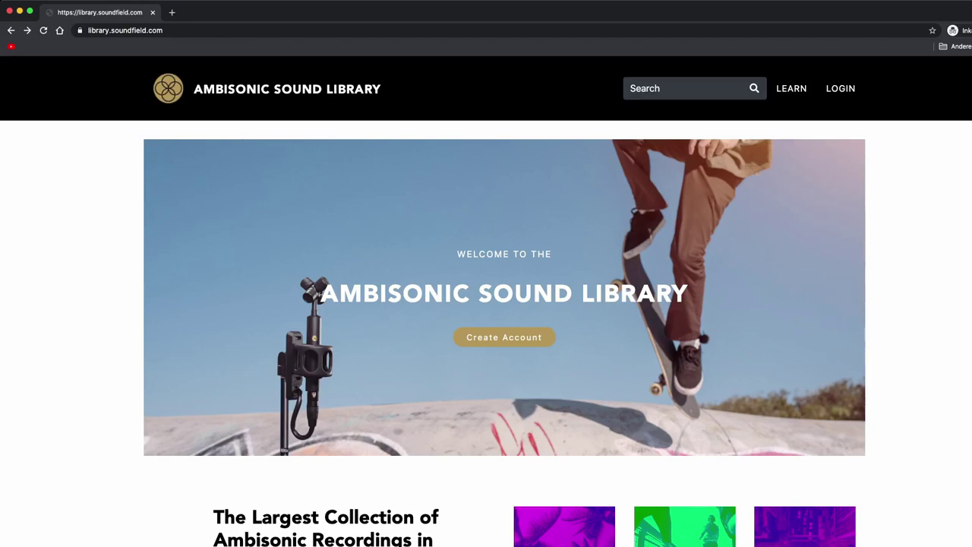
Scroll the Ambisonic Sound Library home page and open the SFX category
scroll(486, 304, "down", 5)
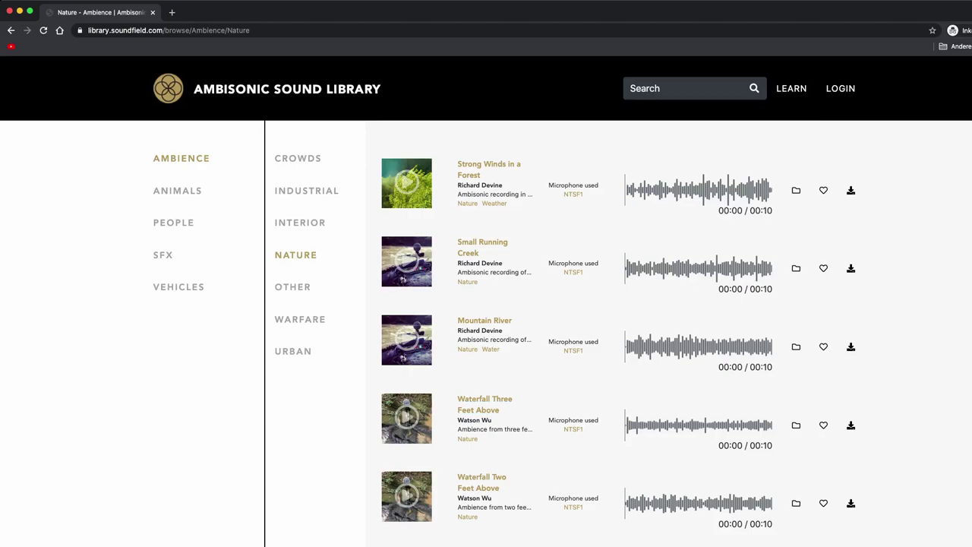
left_click(162, 254)
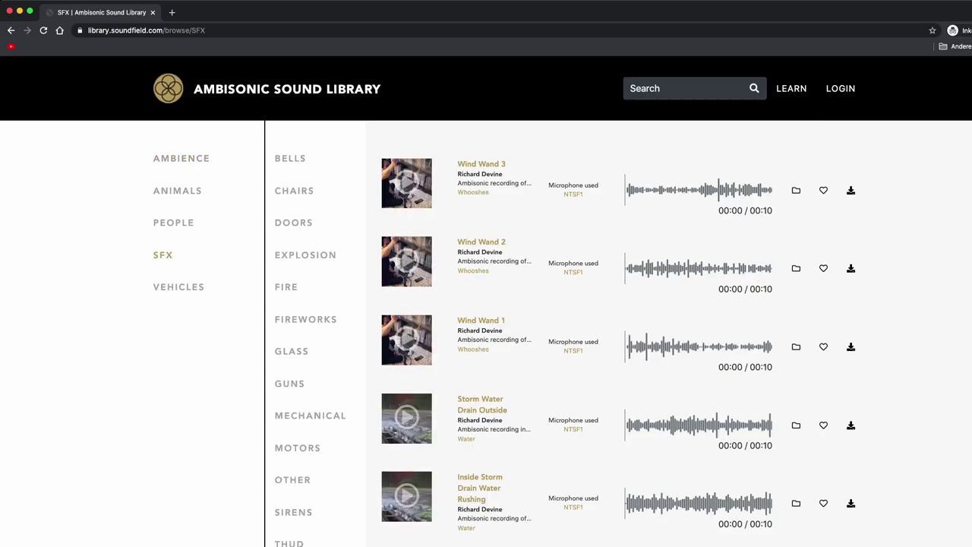
scroll(485, 304, "down", 3)
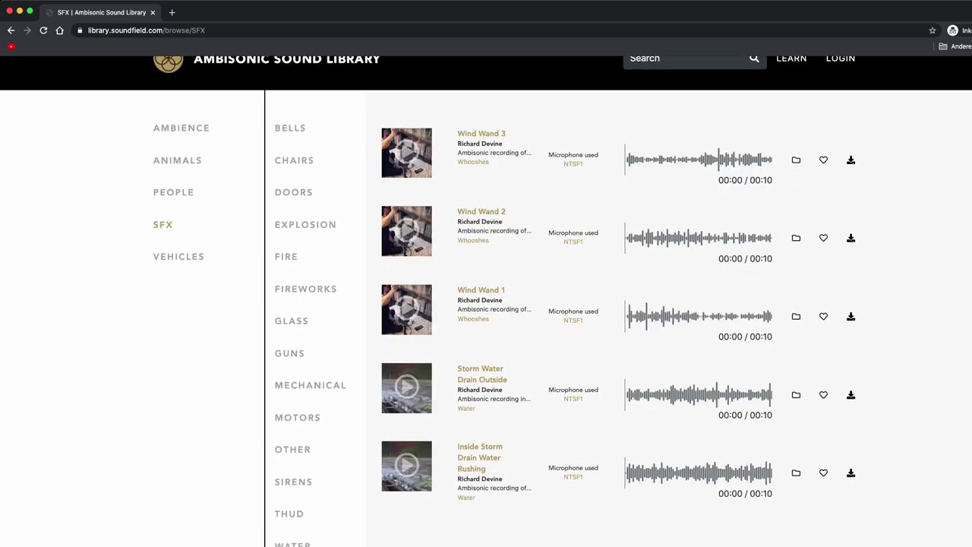
scroll(486, 304, "up", 3)
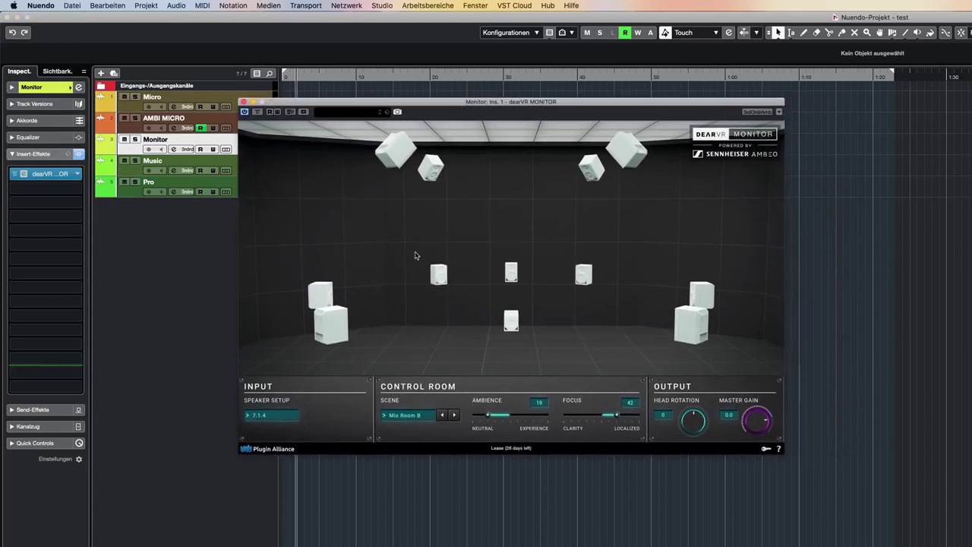
Switch the dearVR MONITOR speaker setup to 9.1.6, then to 13.1
left_click(271, 415)
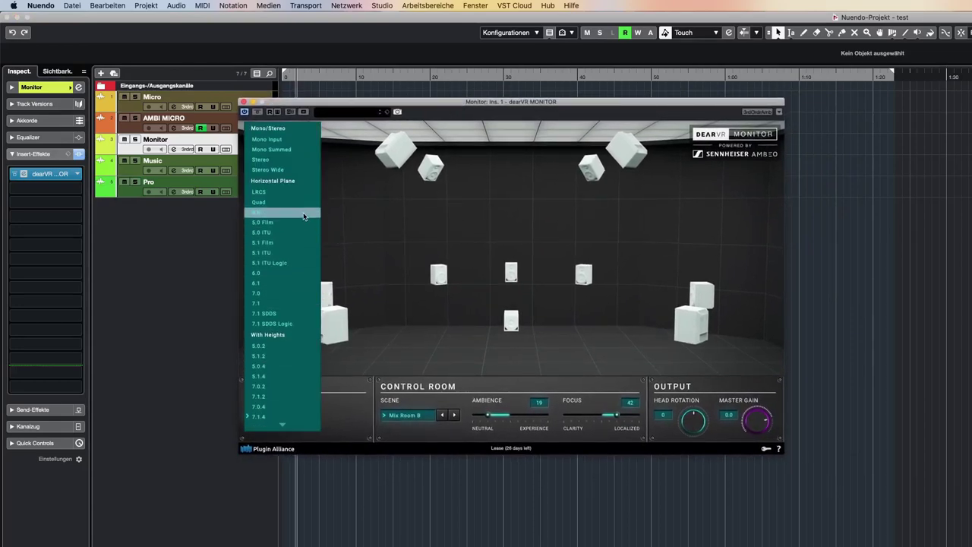
scroll(304, 224, "down", 3)
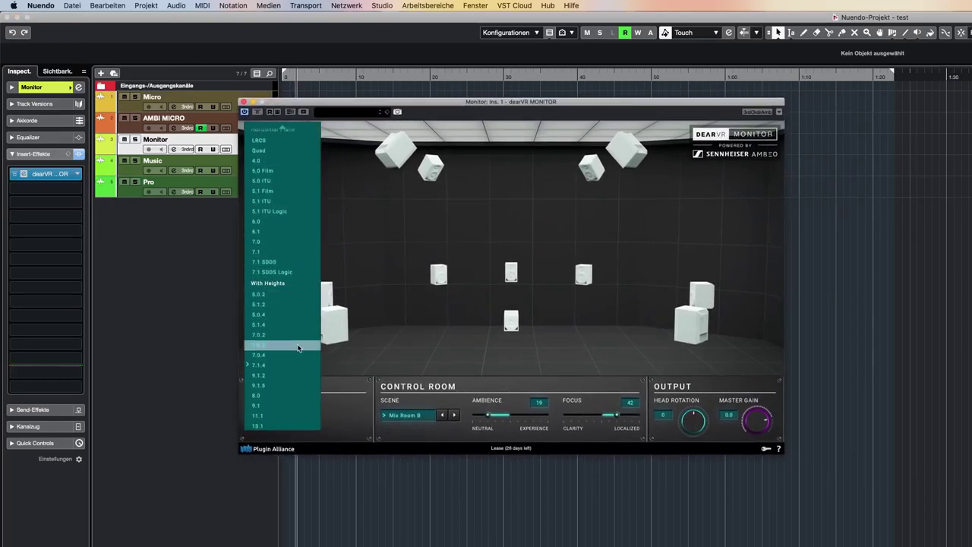
left_click(292, 386)
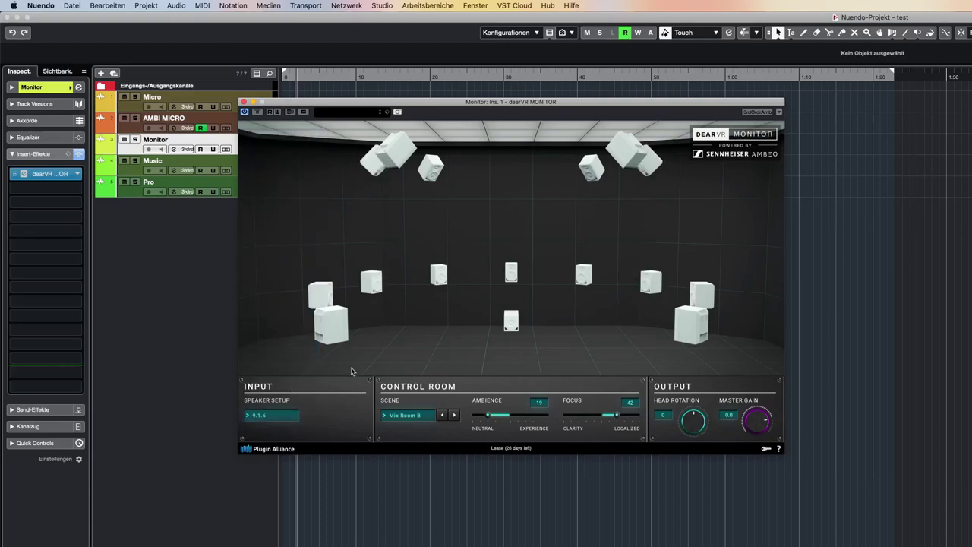
left_click(285, 419)
scroll(287, 380, "down", 2)
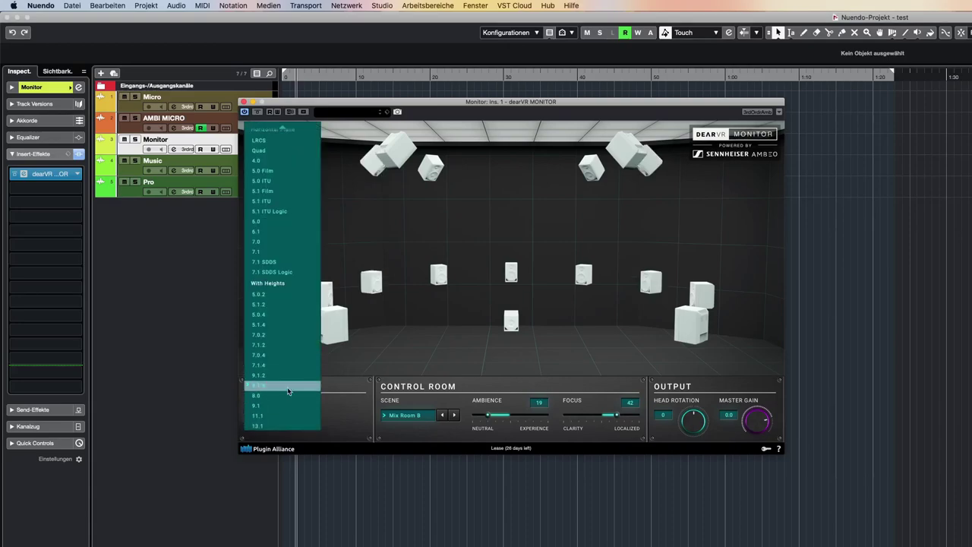
left_click(270, 425)
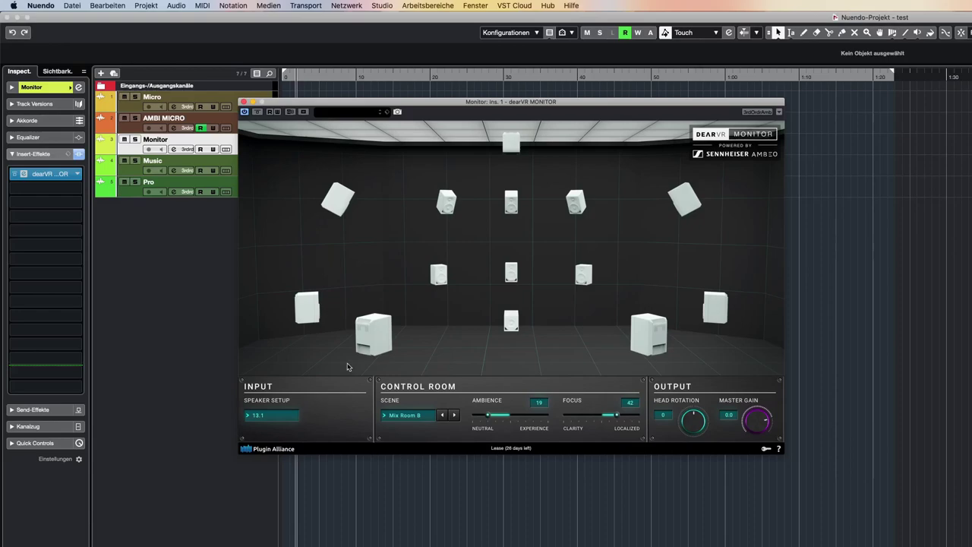
Set the dearVR MONITOR Ambience to 0 and the Focus value to 0
left_click_drag(488, 420, 522, 414)
left_click(630, 403)
type("0")
key("Return")
Try the Analytic Dry, Club and Cinema scenes, setting ambience 27 and focus -57
left_click(417, 420)
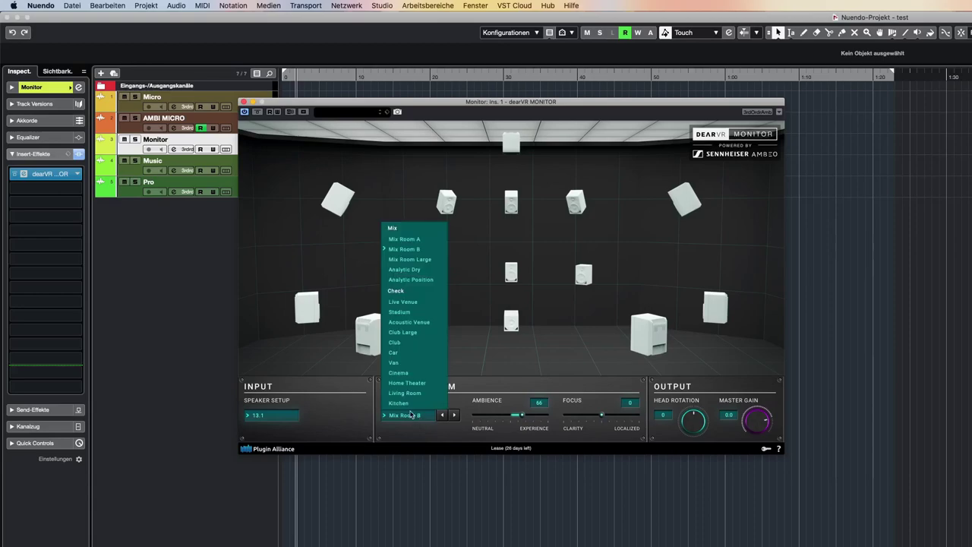
left_click(430, 270)
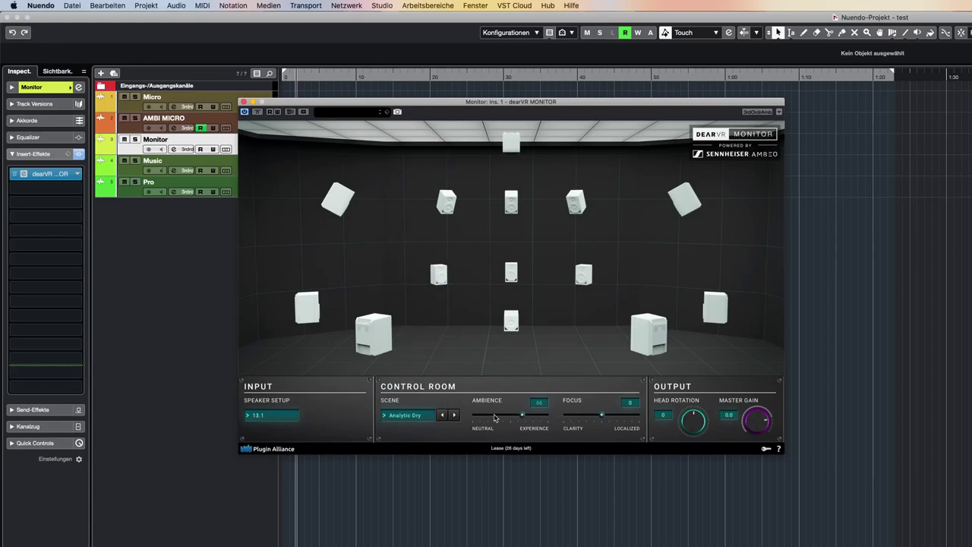
left_click(410, 416)
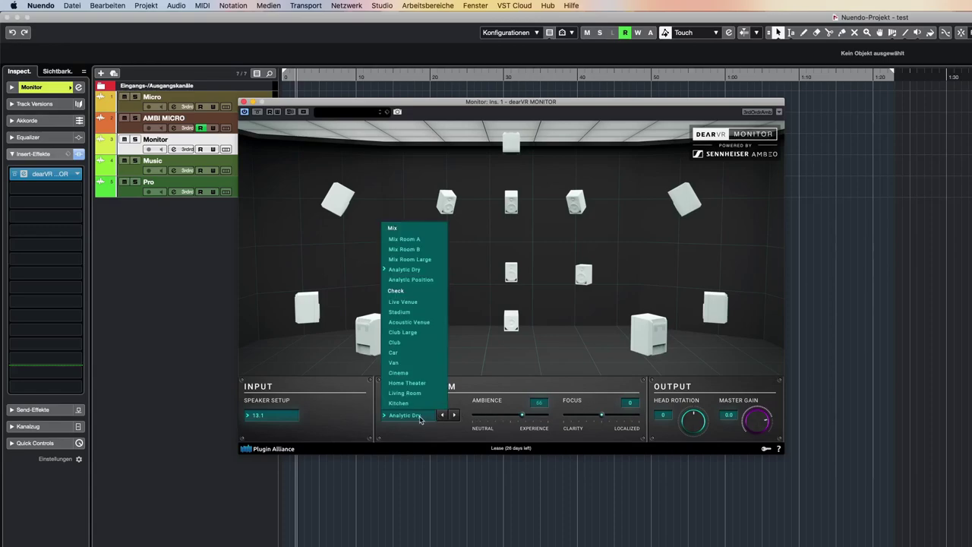
left_click(425, 341)
left_click(422, 415)
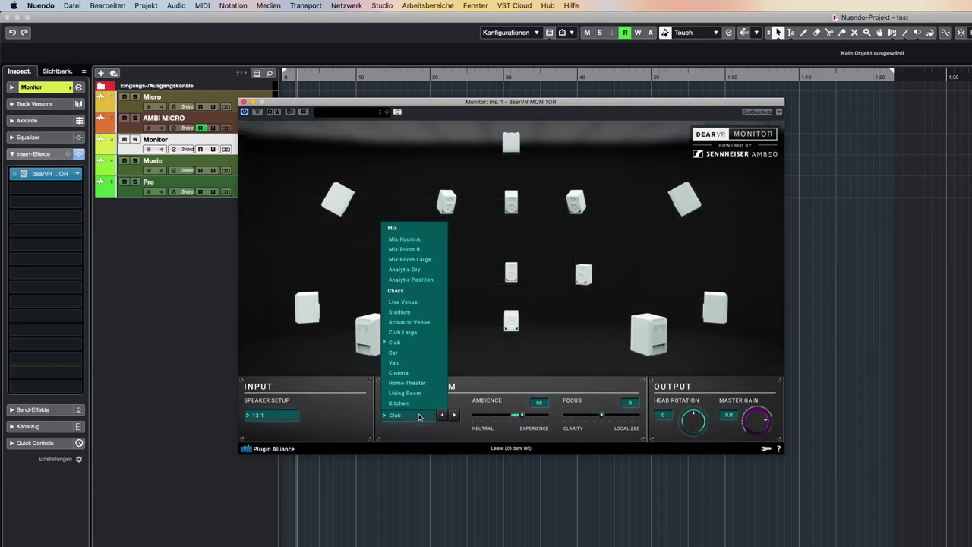
left_click(428, 372)
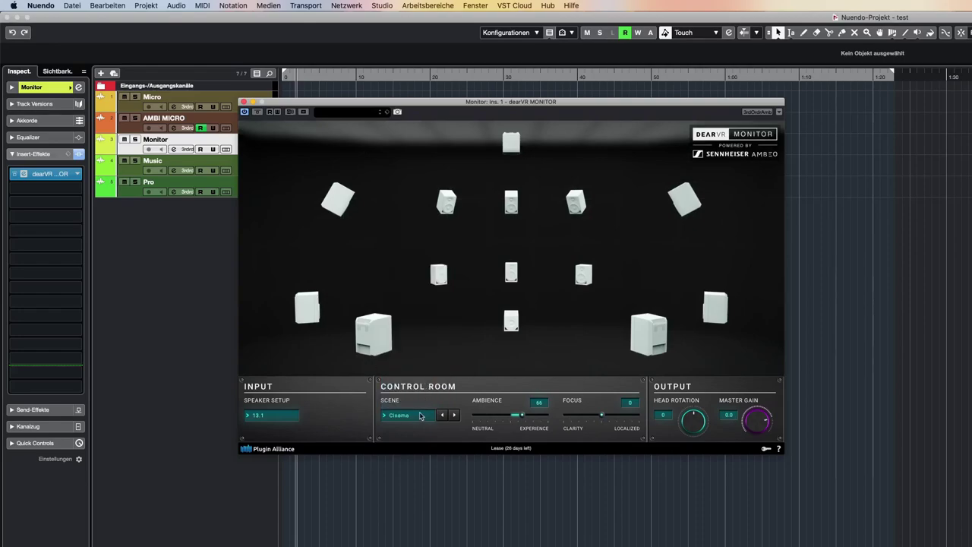
left_click(493, 416)
left_click(582, 416)
Try Acoustic Venue (ambience 74) and Club Large, then settle on Mix Room B with ambience 36
left_click(421, 416)
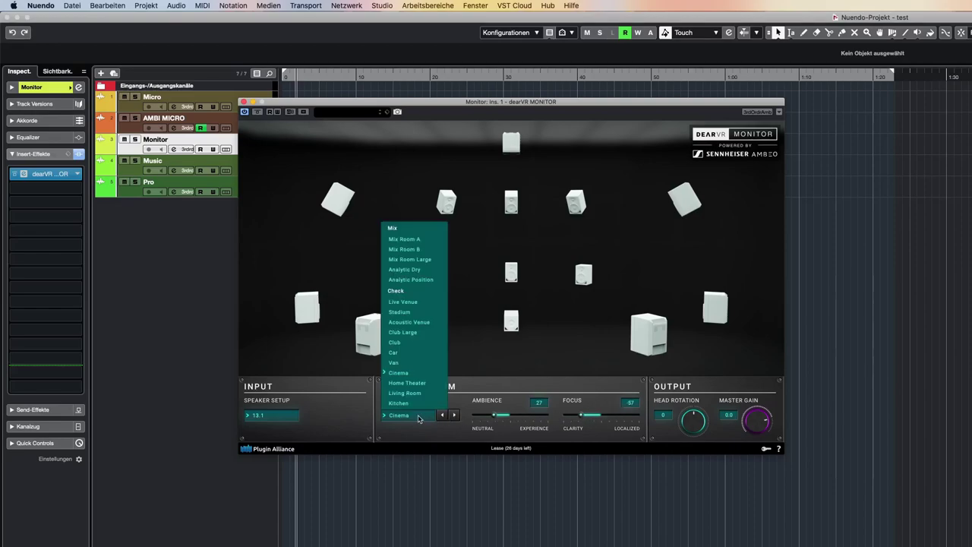
left_click(426, 328)
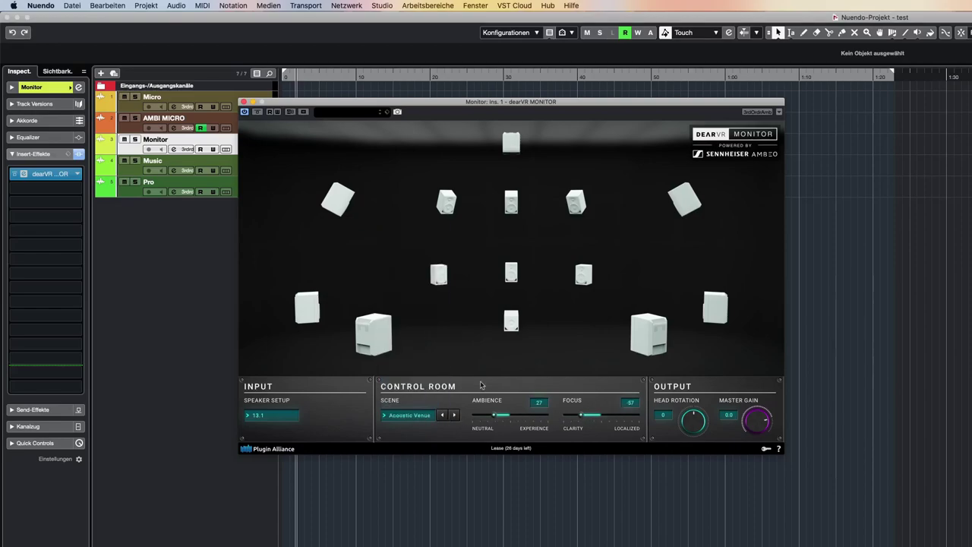
left_click(530, 417)
left_click(424, 416)
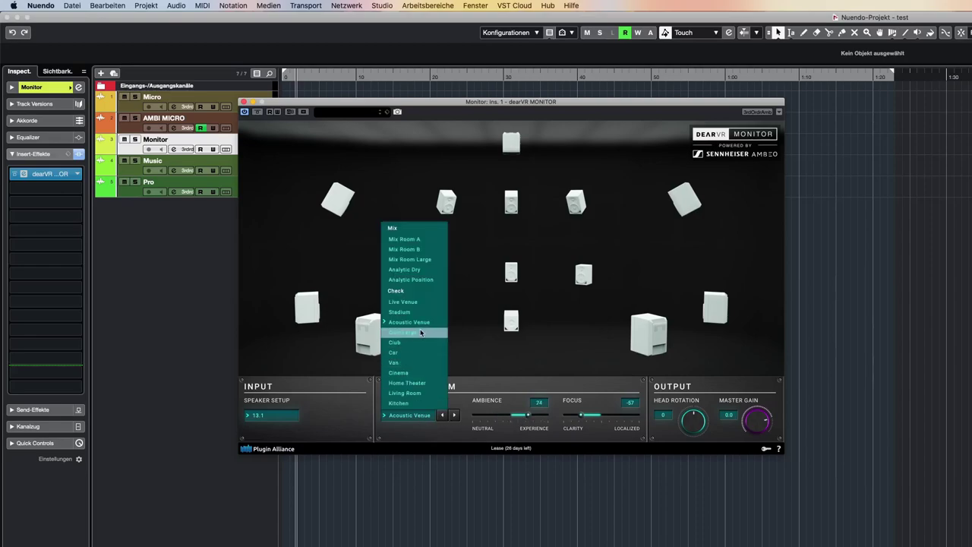
left_click(421, 333)
left_click(425, 416)
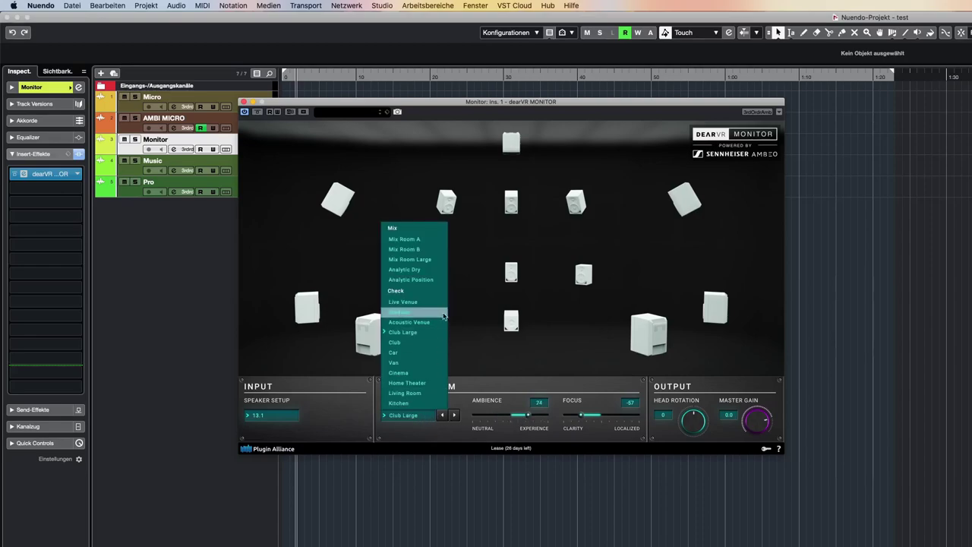
left_click(434, 251)
left_click(500, 416)
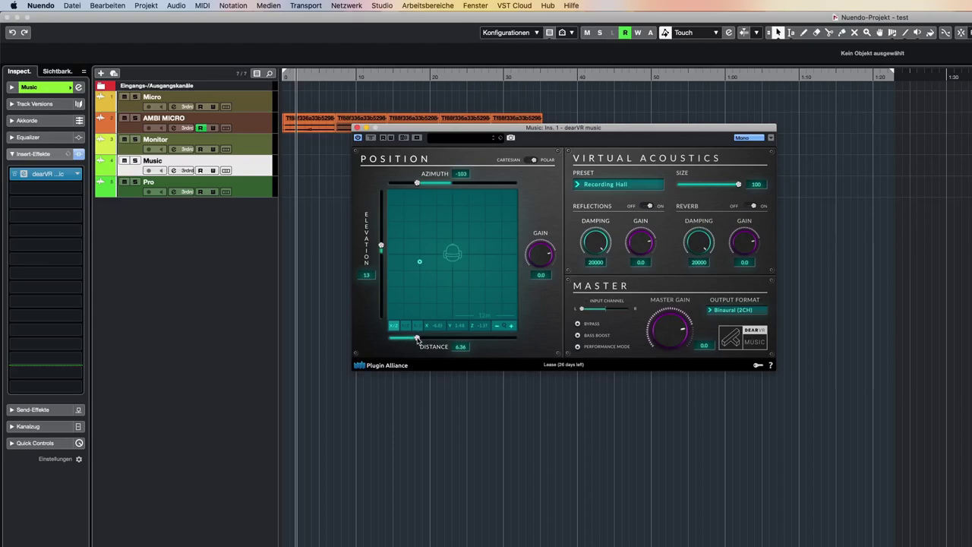
Adjust the music source's distance and place it at azimuth -73, elevation 48
mouse_move(417, 339)
left_mouse_down()
mouse_move(409, 341)
mouse_move(429, 338)
left_mouse_up()
mouse_move(416, 184)
left_mouse_down()
mouse_move(485, 185)
mouse_move(427, 184)
left_mouse_up()
left_click(406, 325)
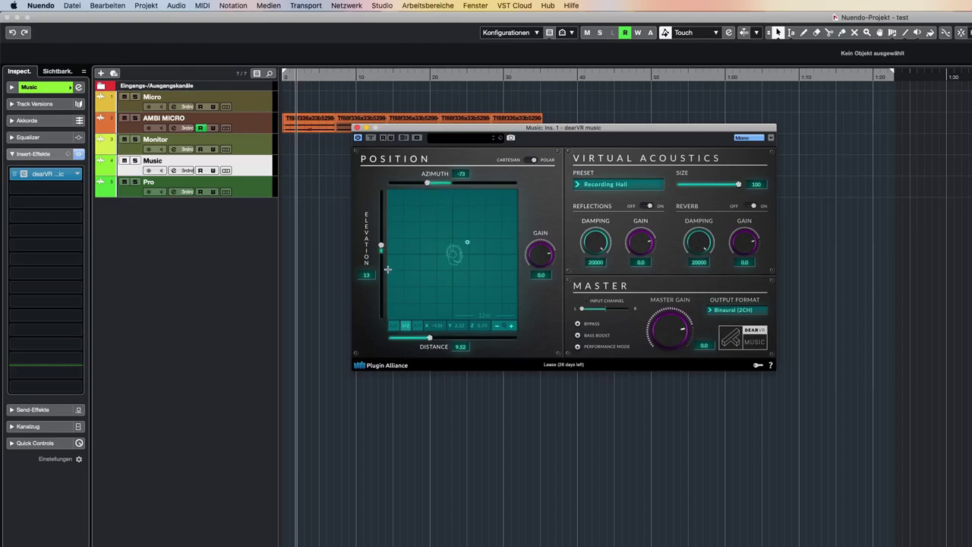
left_click_drag(381, 246, 381, 220)
Apply the Percussion Plate acoustics preset in dearVR music
left_click(616, 187)
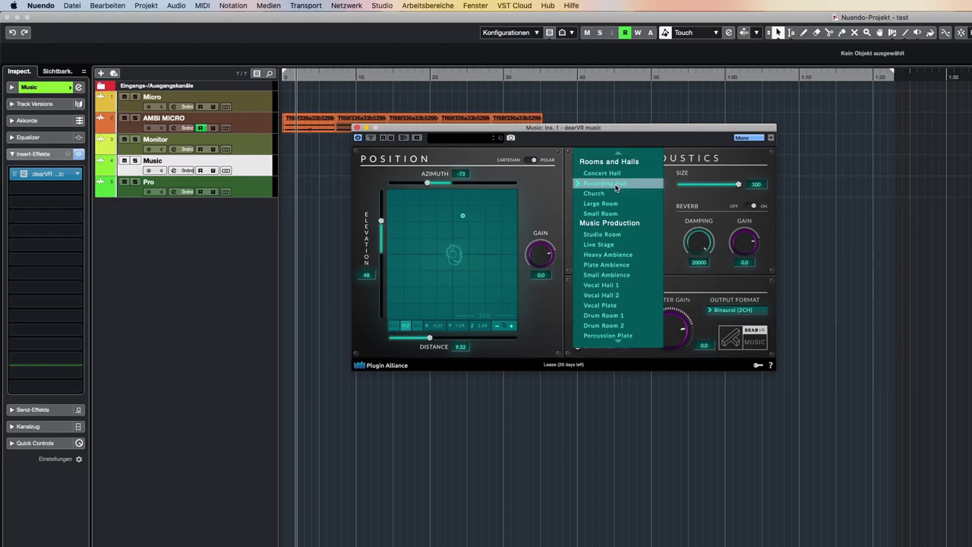
scroll(640, 268, "down", 1)
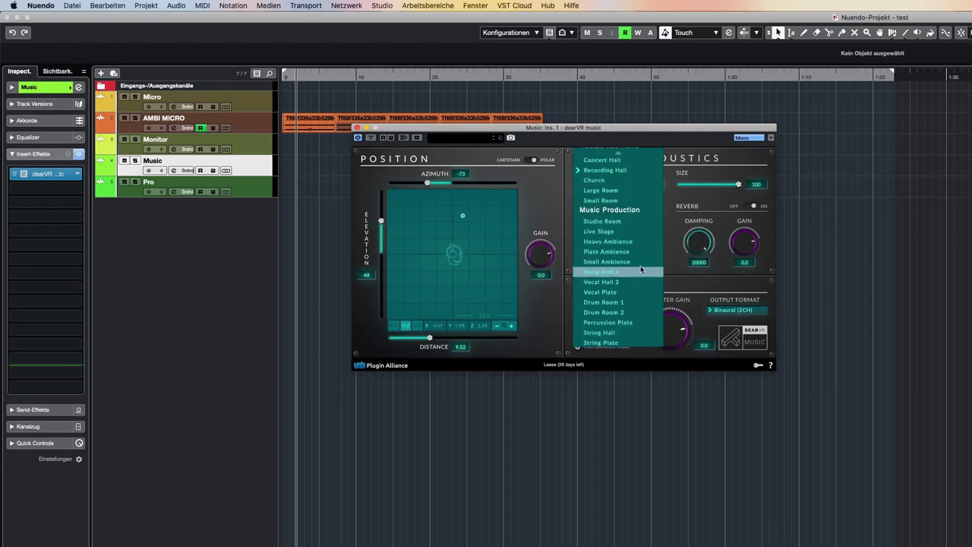
left_click(632, 319)
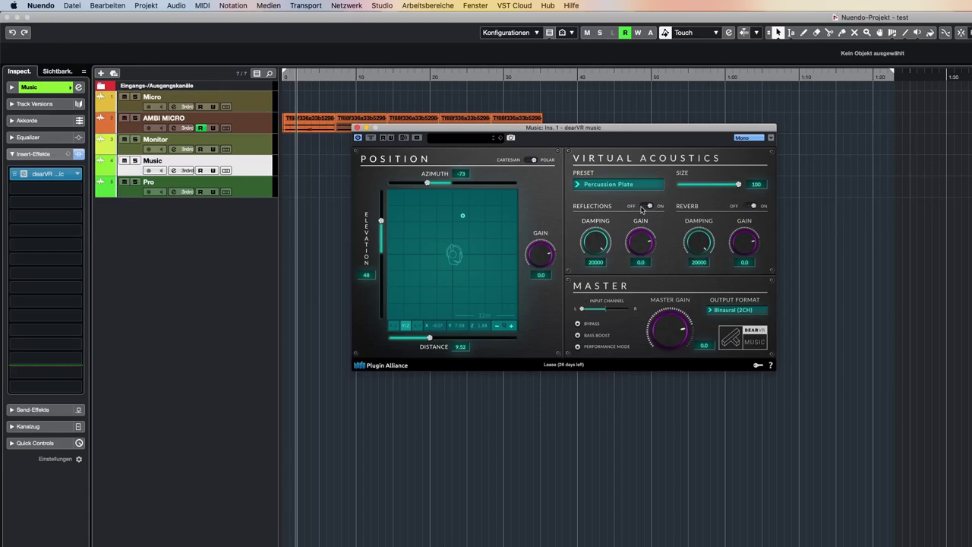
Set reflections gain -31.2, reverb damping 3191, output 2.0 Stereo, then select the Pro track
left_click_drag(645, 242, 642, 271)
left_click_drag(707, 245, 700, 305)
left_click(729, 312)
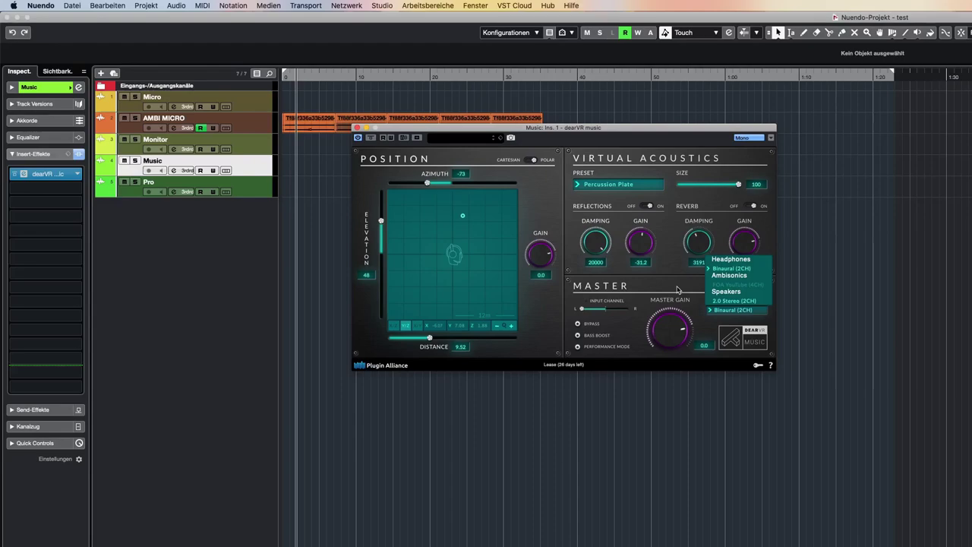
left_click(755, 301)
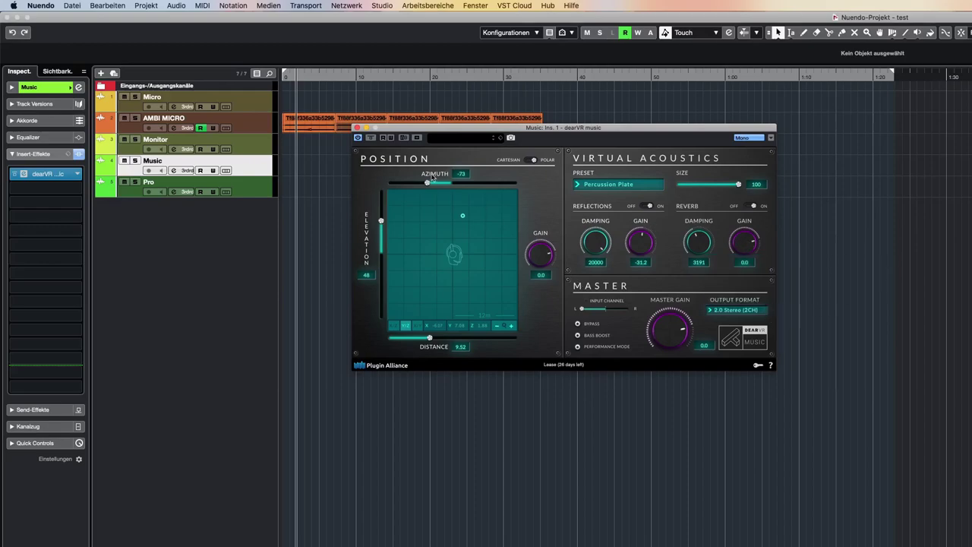
left_click(358, 127)
left_click(254, 193)
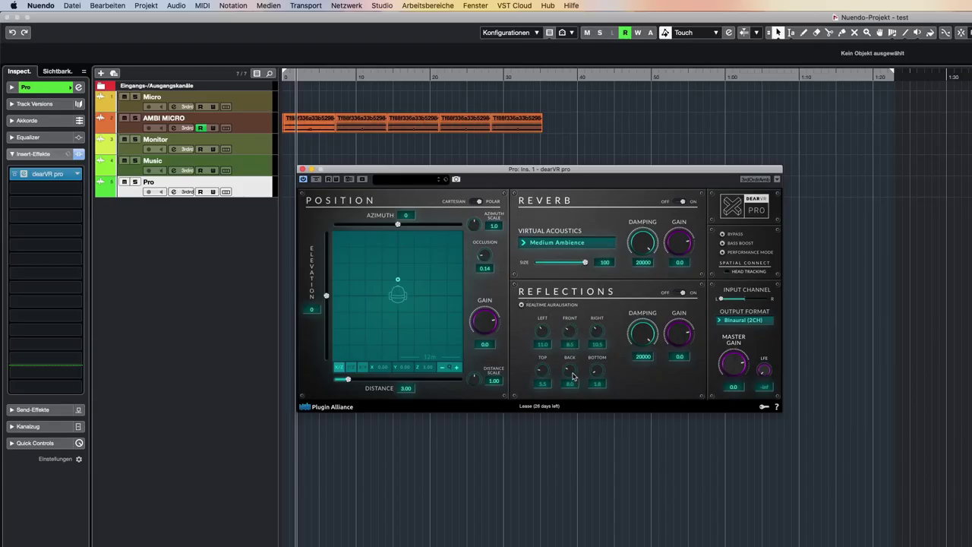
Choose the Cinema virtual acoustics preset in dearVR pro and raise occlusion to 0.57
left_click(580, 242)
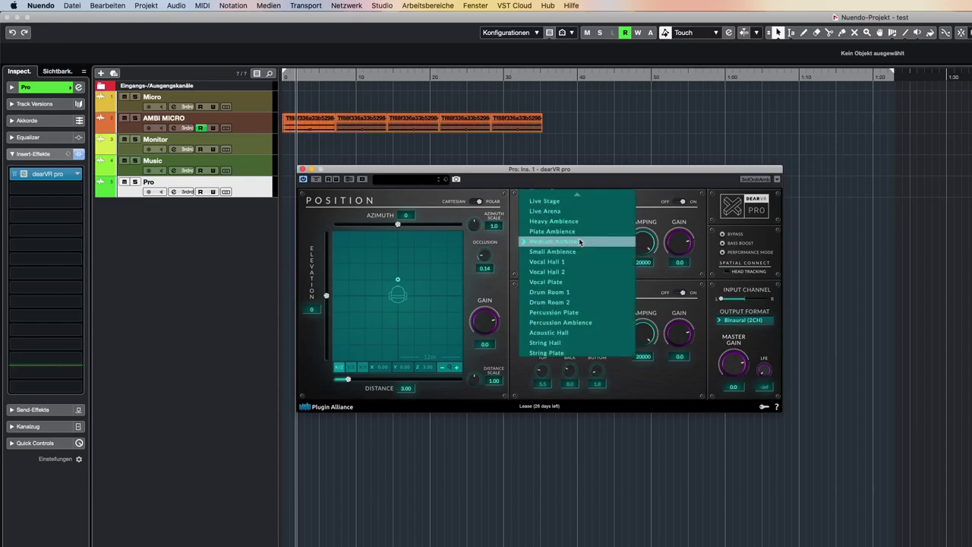
scroll(589, 281, "up", 10)
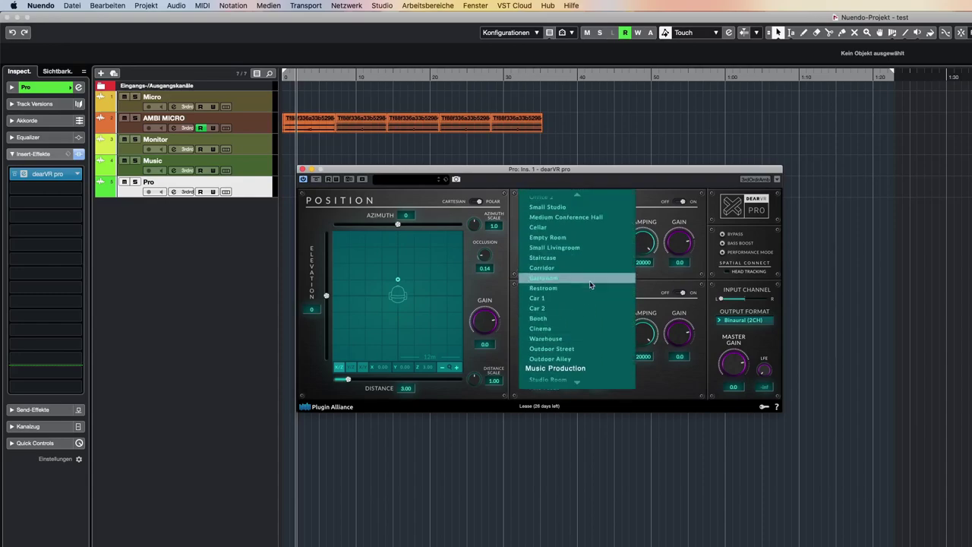
scroll(590, 284, "up", 5)
scroll(590, 285, "down", 4)
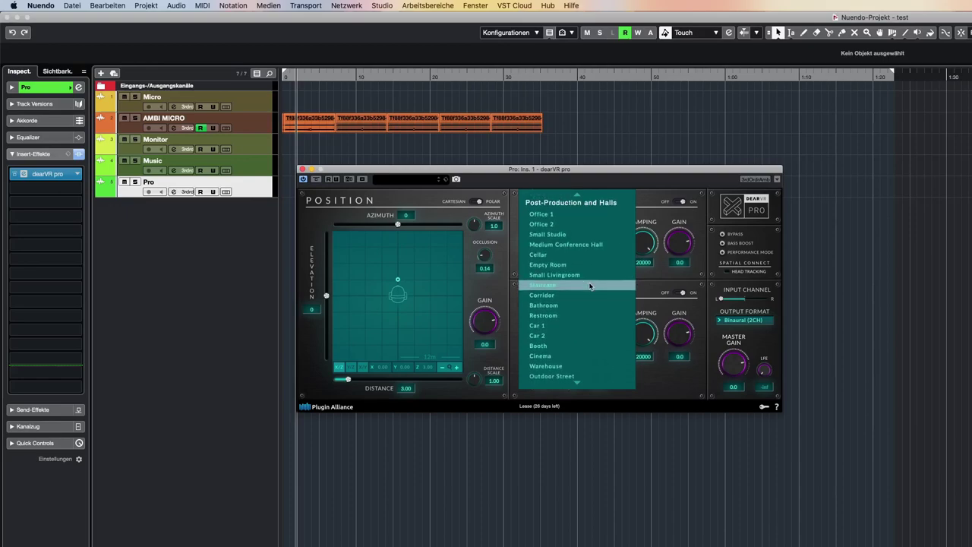
scroll(590, 286, "down", 2)
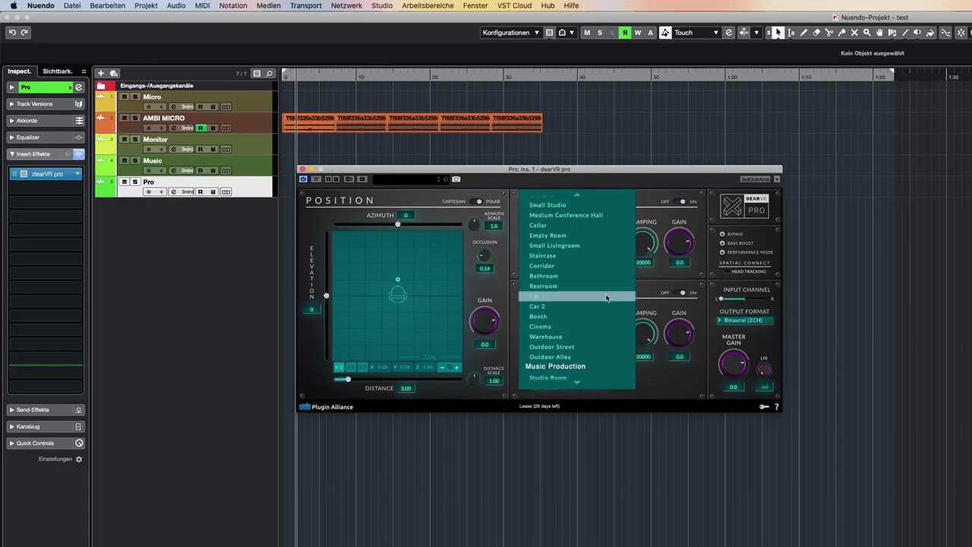
scroll(606, 297, "up", 1)
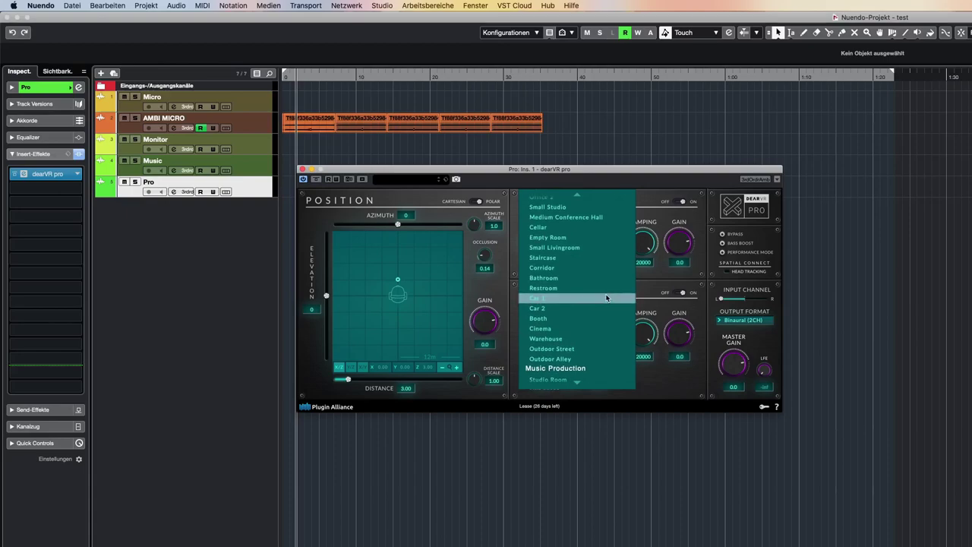
left_click(577, 332)
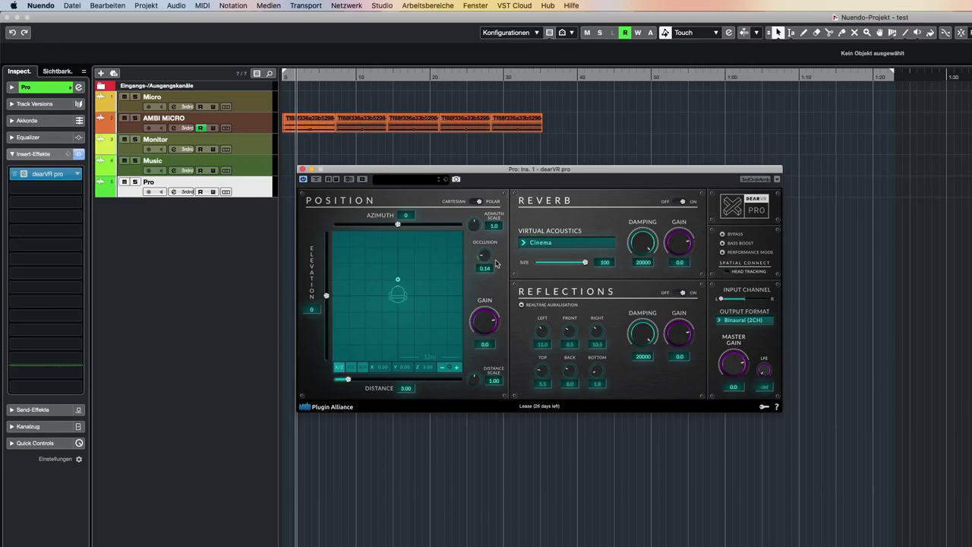
left_click_drag(488, 256, 504, 285)
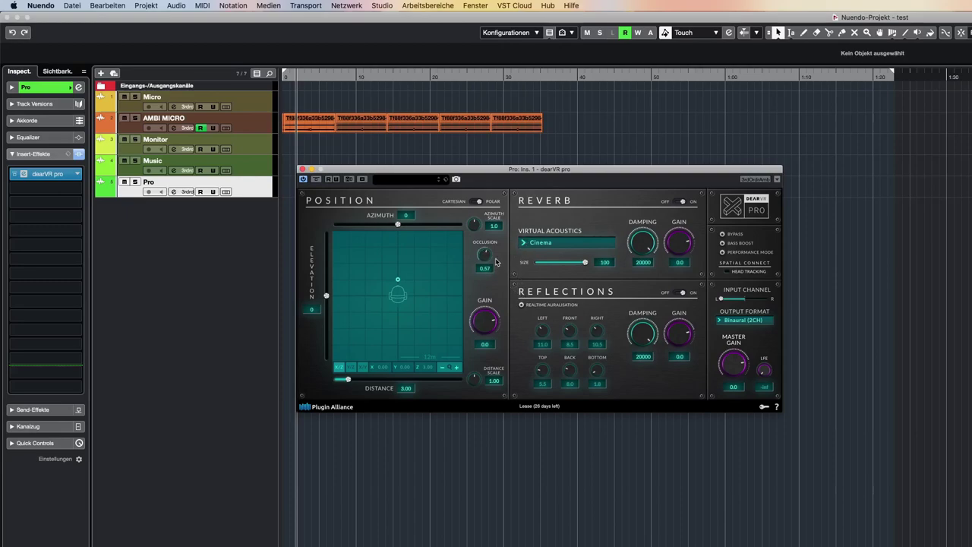